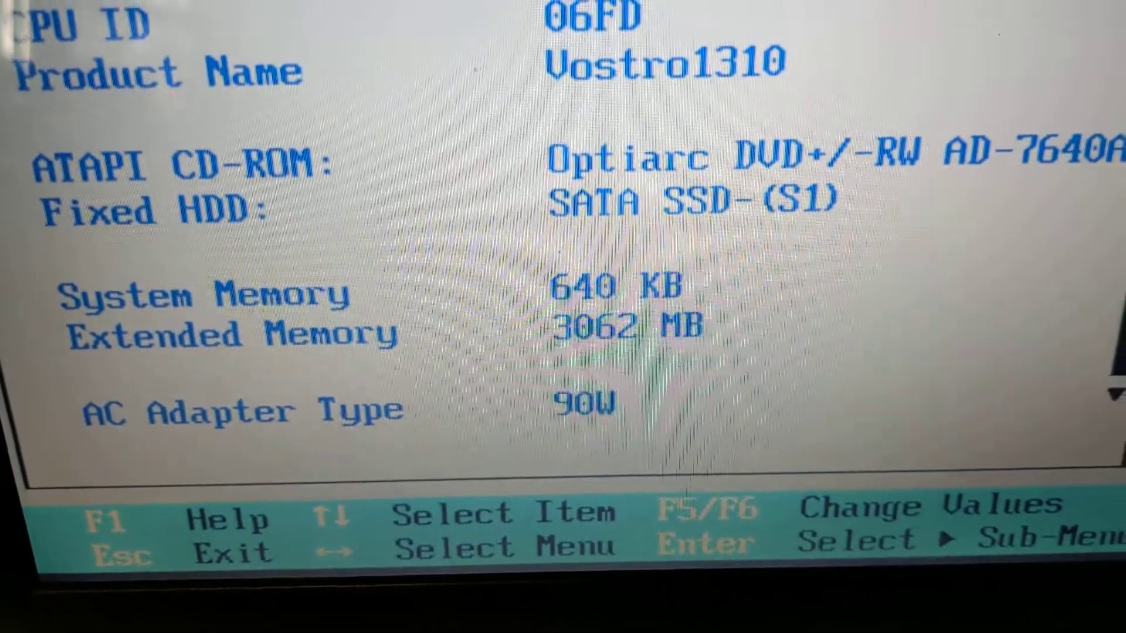
# - Move from the BIOS System Info page (3062 MB memory) to the next setup menu
pyautogui.press('Right')
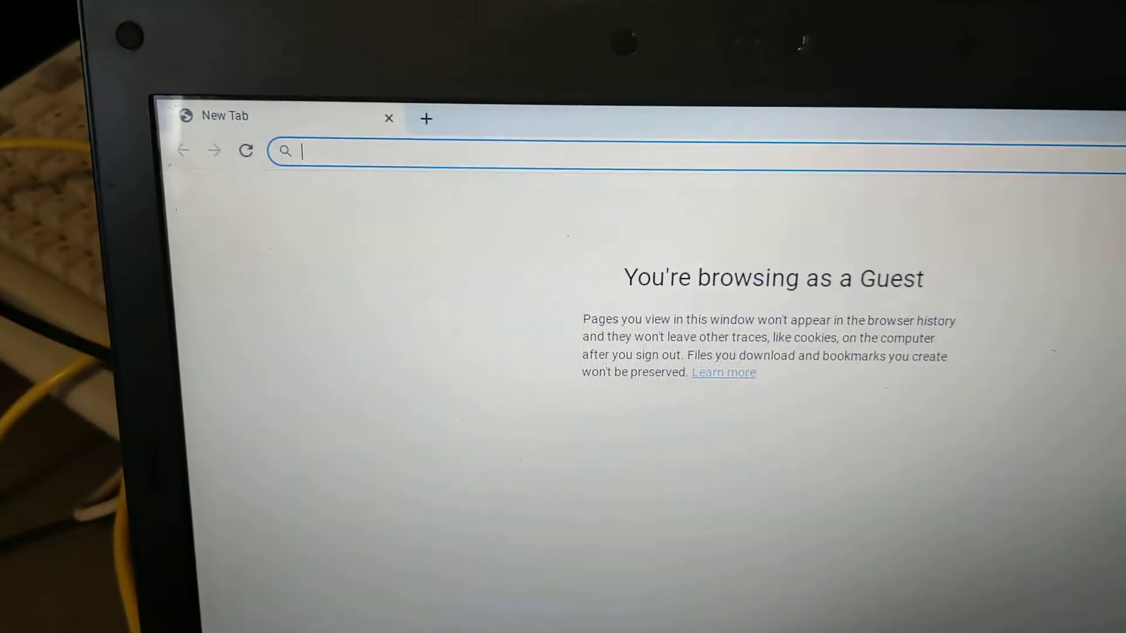
pyautogui.write('youtu')
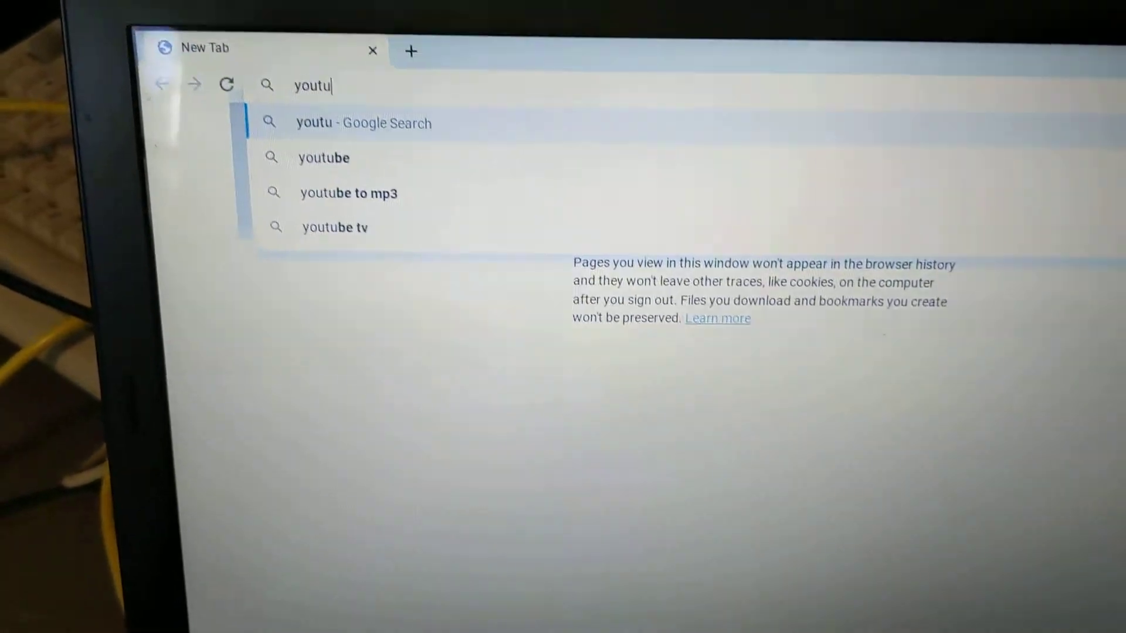
pyautogui.write('be')
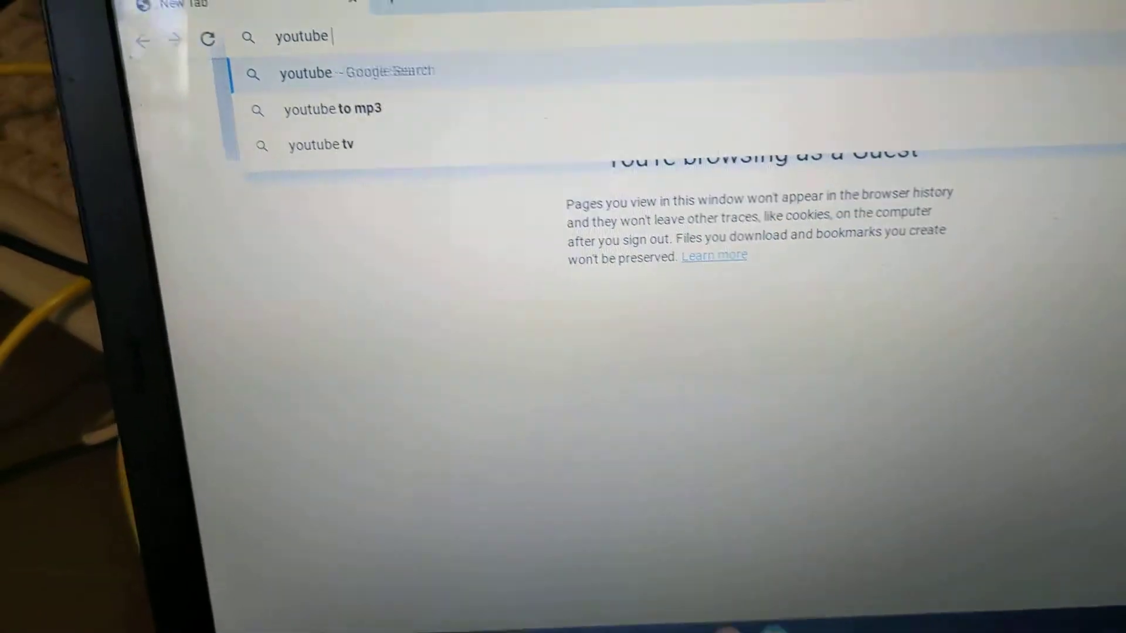
pyautogui.write('.com')
# - Load youtube.com in the guest Chrome session
pyautogui.press('Return')
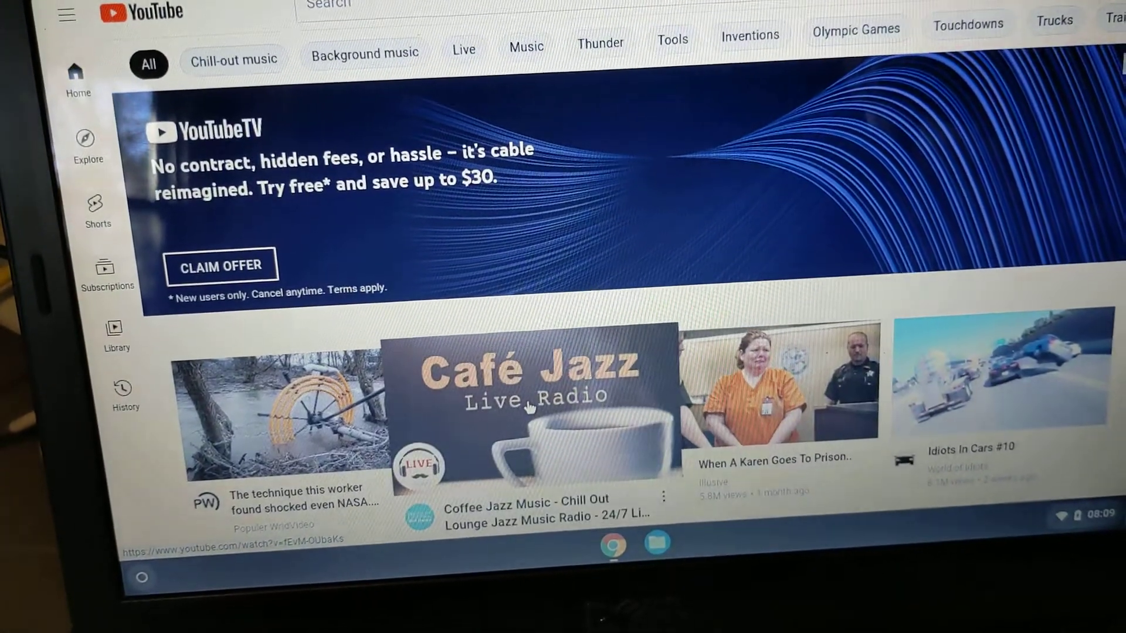
# - Open the link options on the Café Jazz live radio thumbnail, then dismiss them
pyautogui.rightClick(532, 410)
pyautogui.click(484, 421)
pyautogui.moveTo(528, 405)
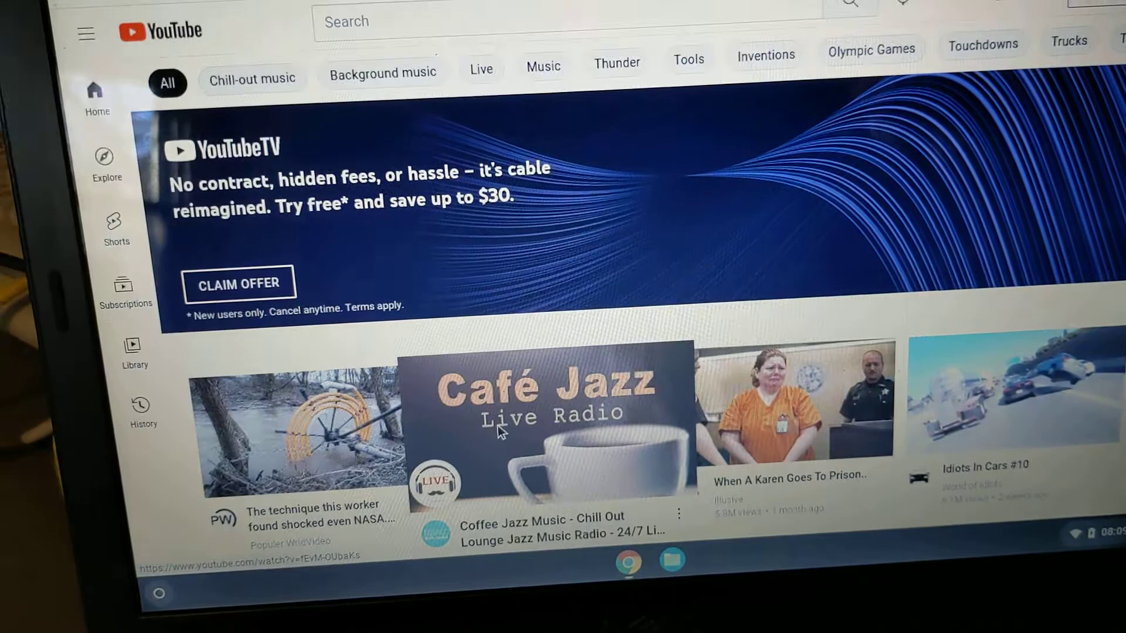